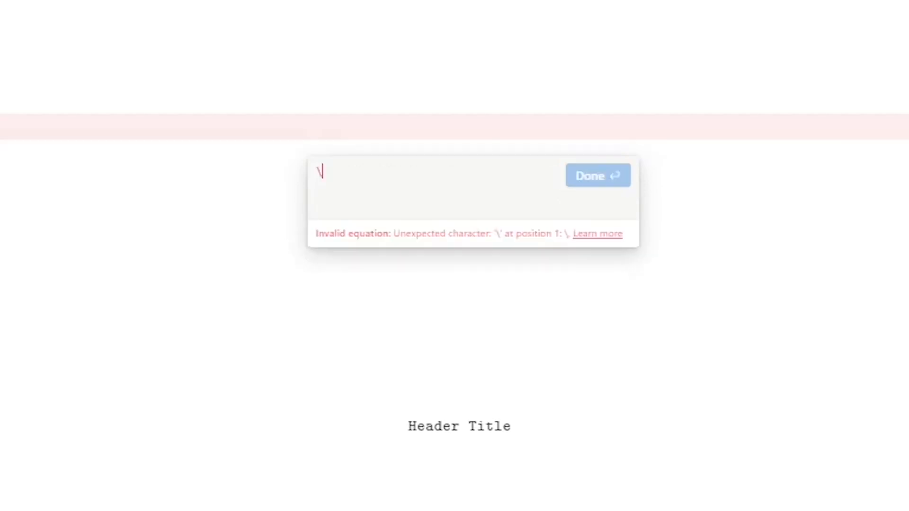
- Enter the equation \texttt{Header Title} in the open block equation editor and save it
type("textt")
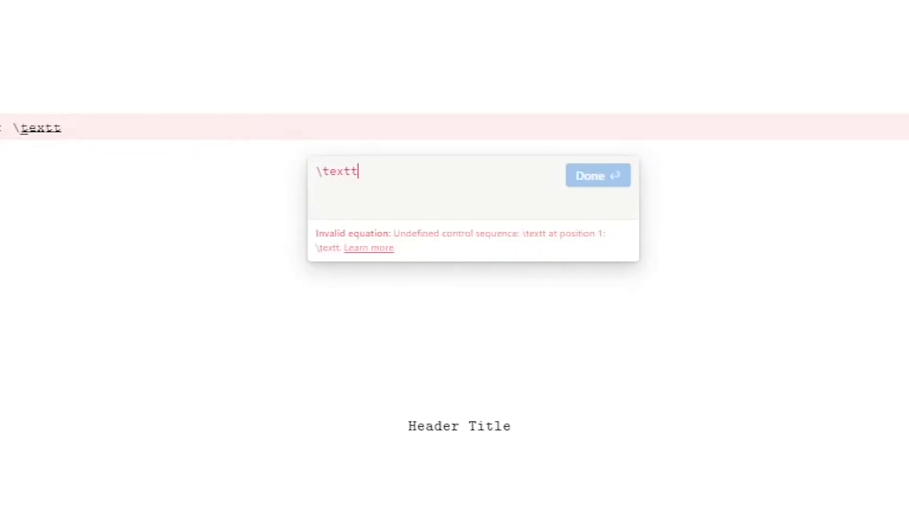
type("t{")
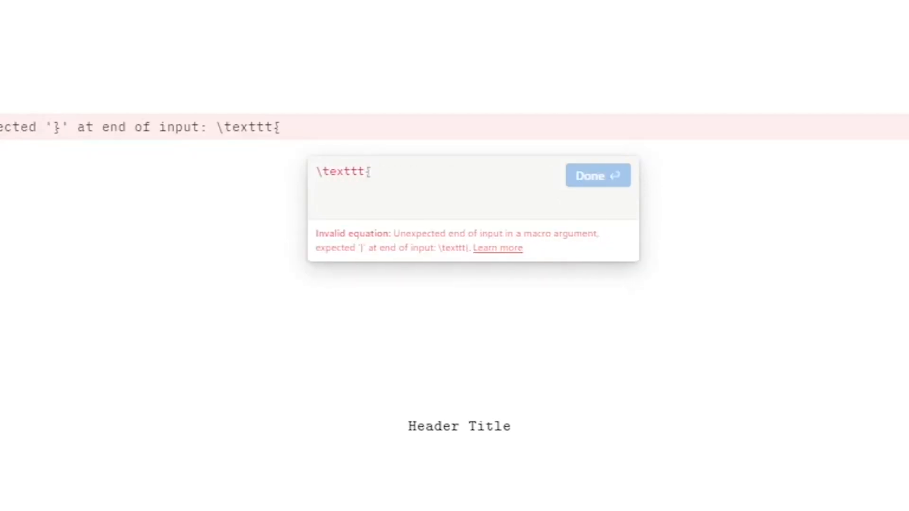
type("Header T")
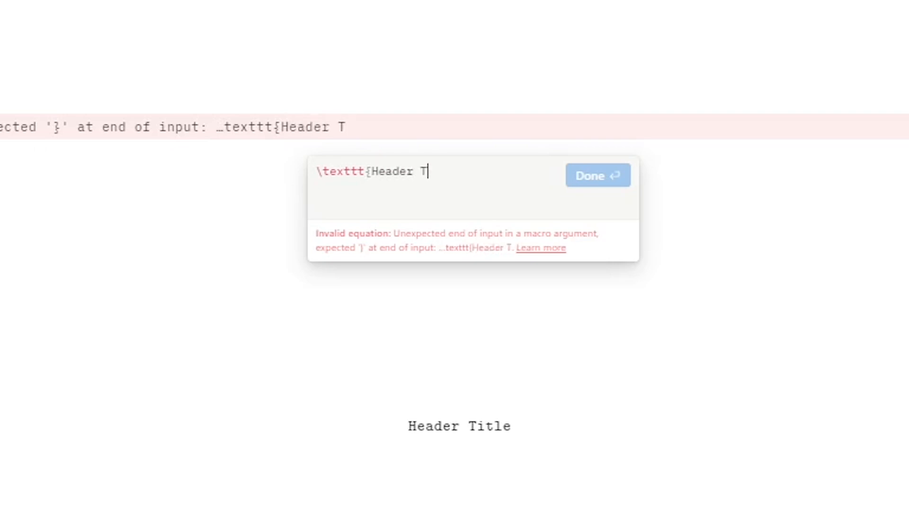
type("itle}")
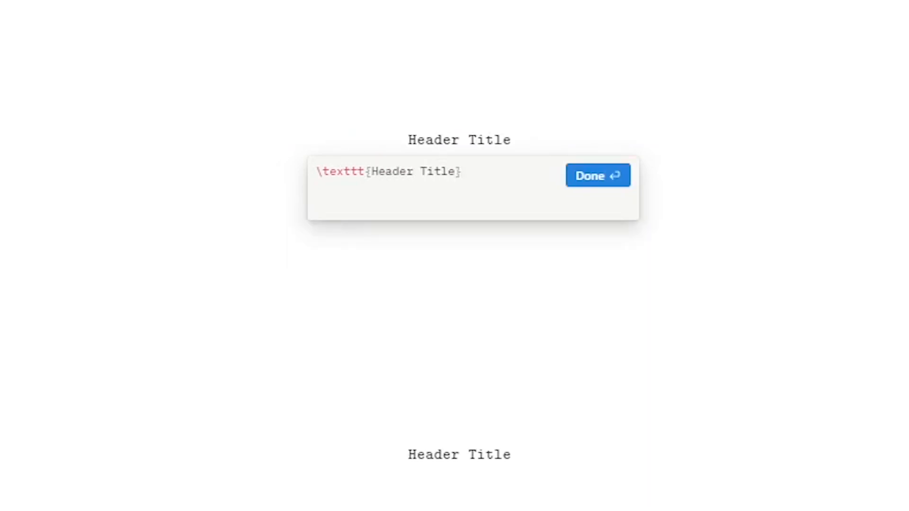
left_click(595, 176)
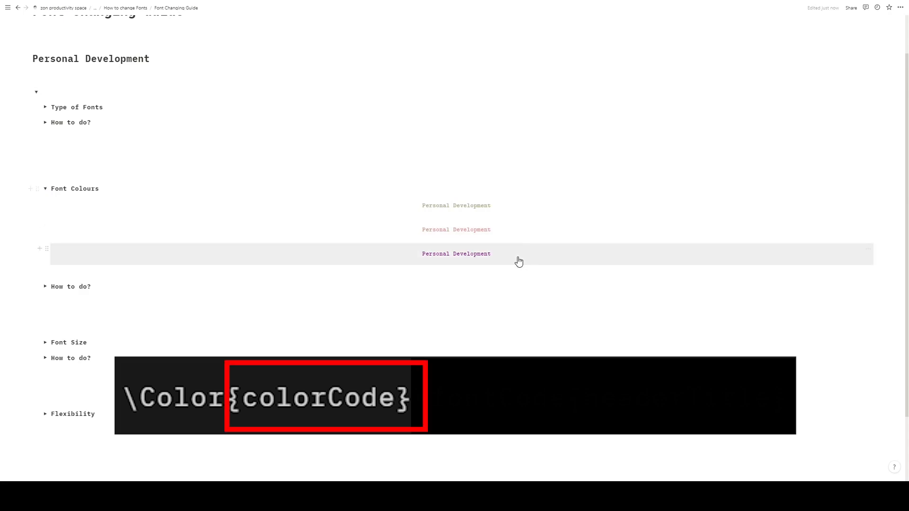
- Prefix the Header Title equation in the "How to do?" section below Font Colours with \color{#730071} and save it
left_click(45, 189)
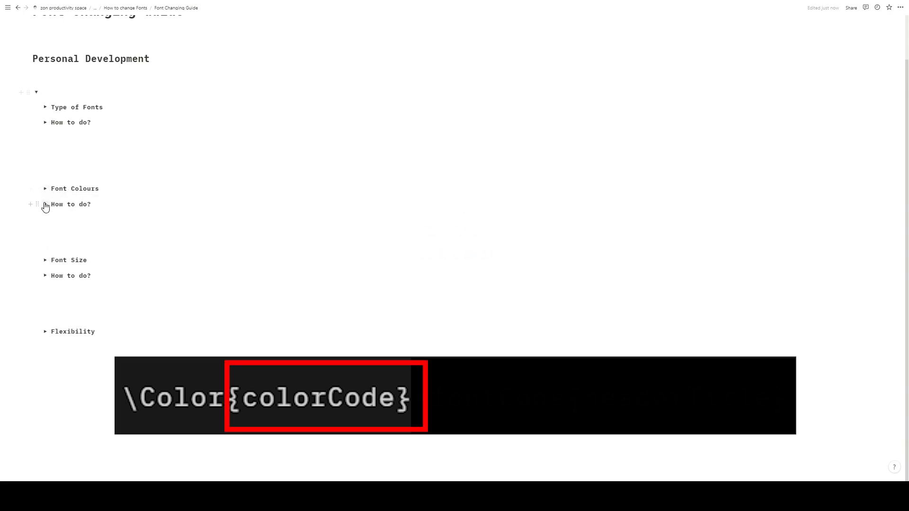
left_click(45, 204)
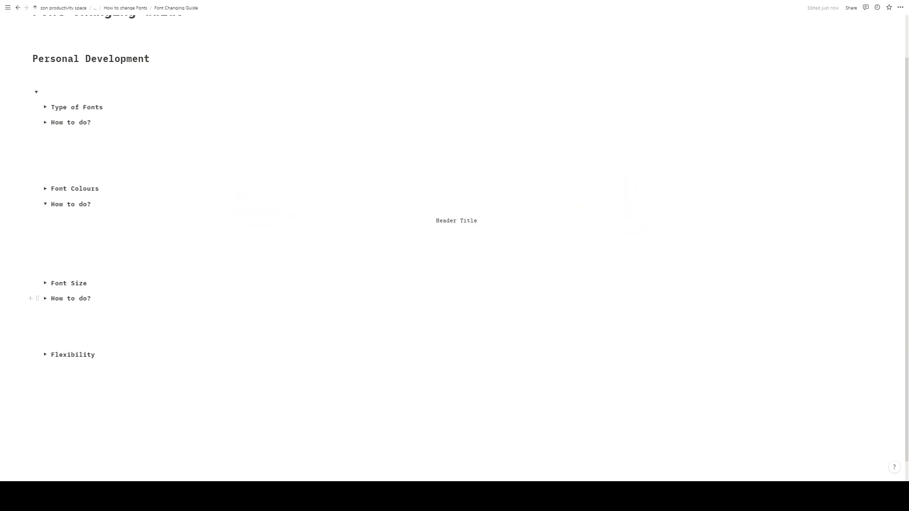
left_click(245, 225)
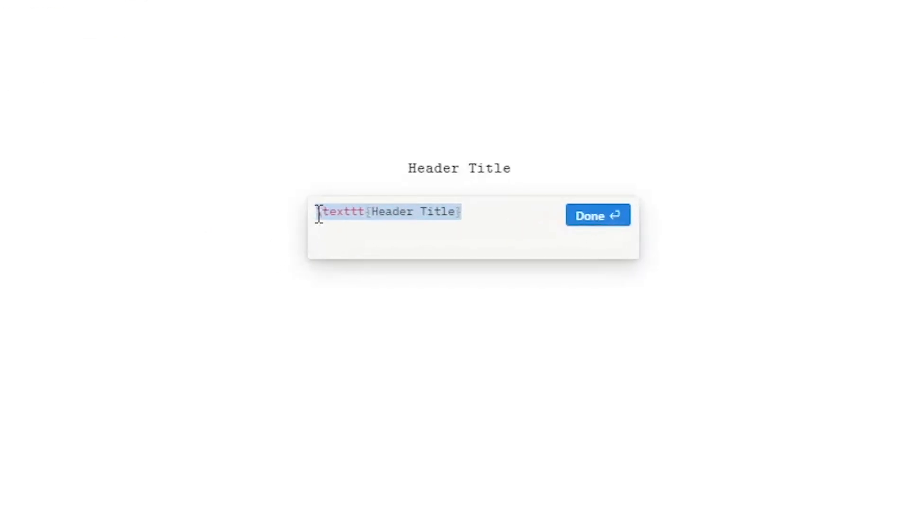
left_click(316, 212)
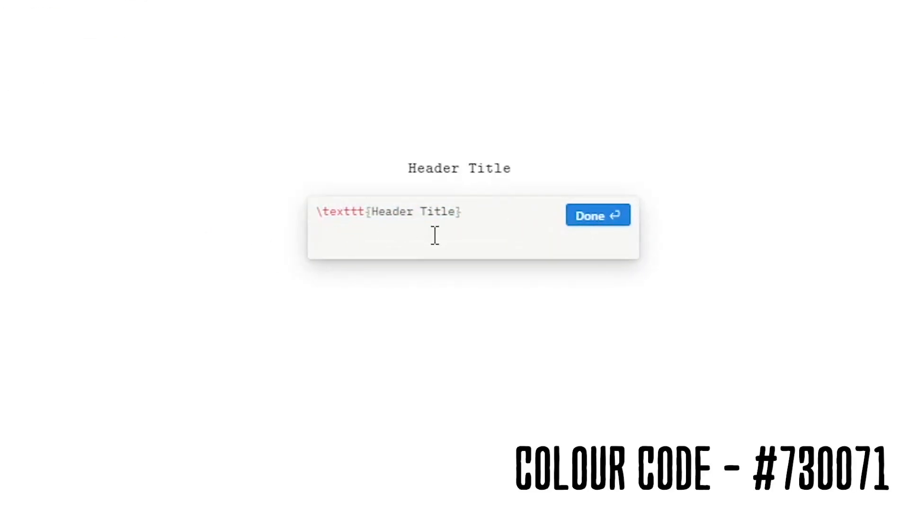
type("\\")
type("coo")
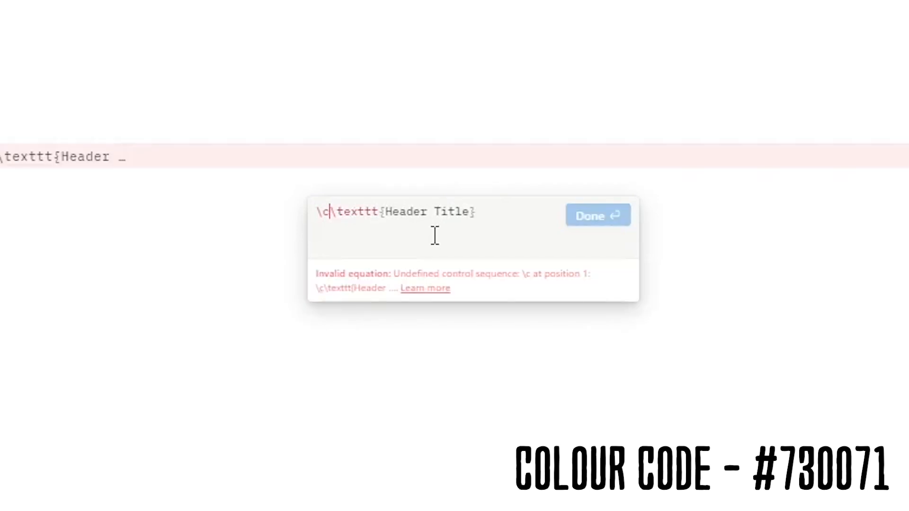
key("BackSpace")
type("lor{}")
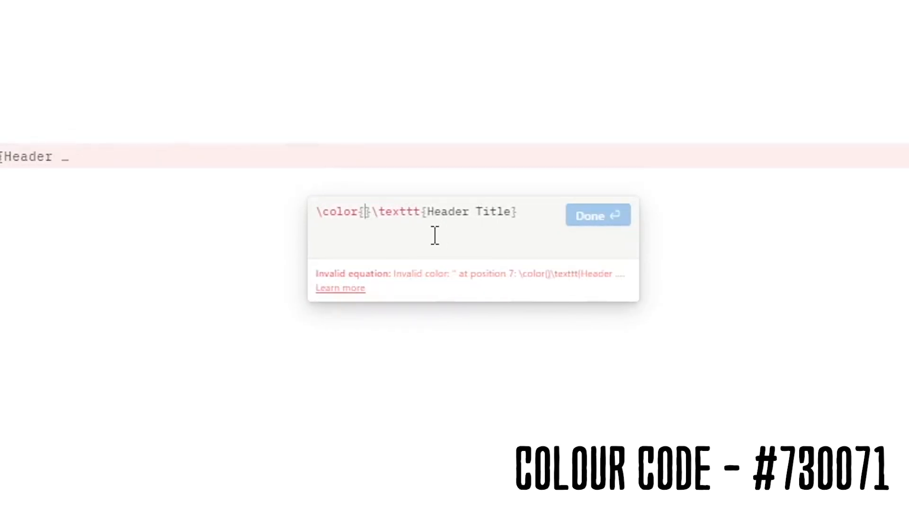
type("#730071")
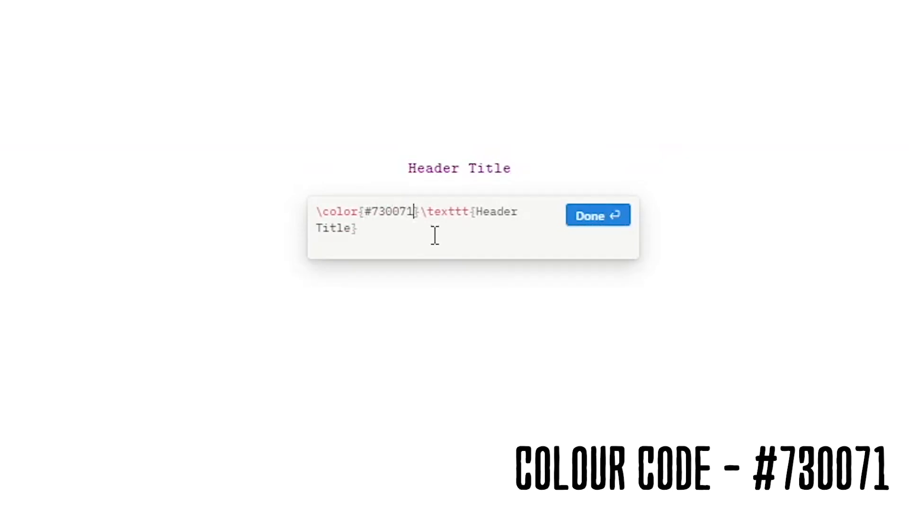
left_click(584, 218)
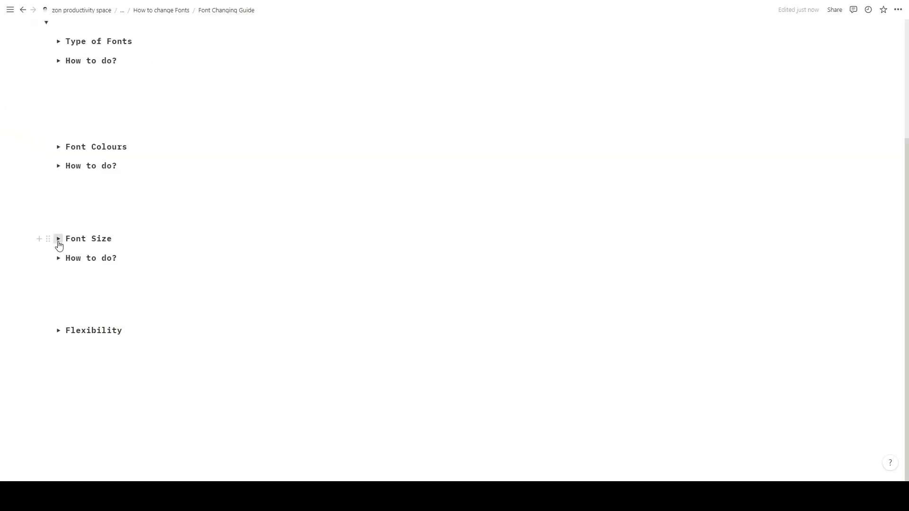
- Expand the Font Size section, examine its sample headings in different sizes, and collapse it again
left_click(58, 239)
scroll(269, 252, "down", 3)
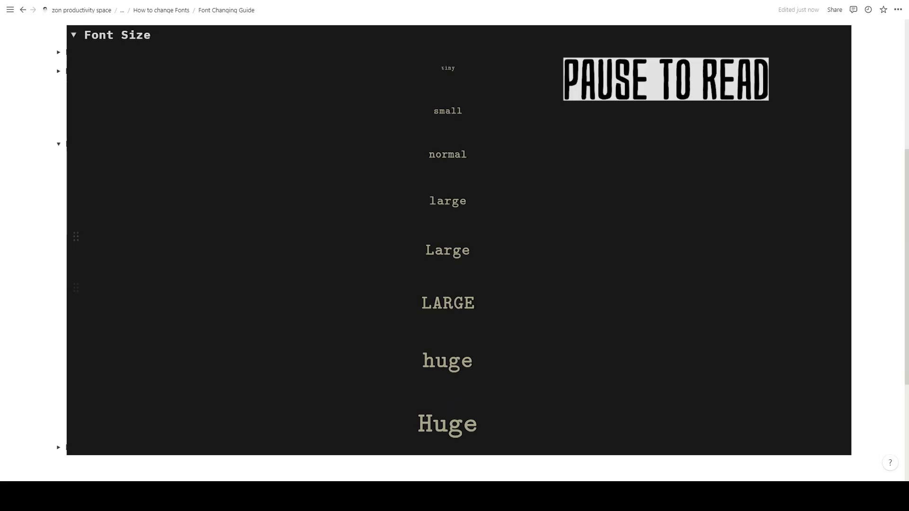
scroll(454, 256, "down", 2)
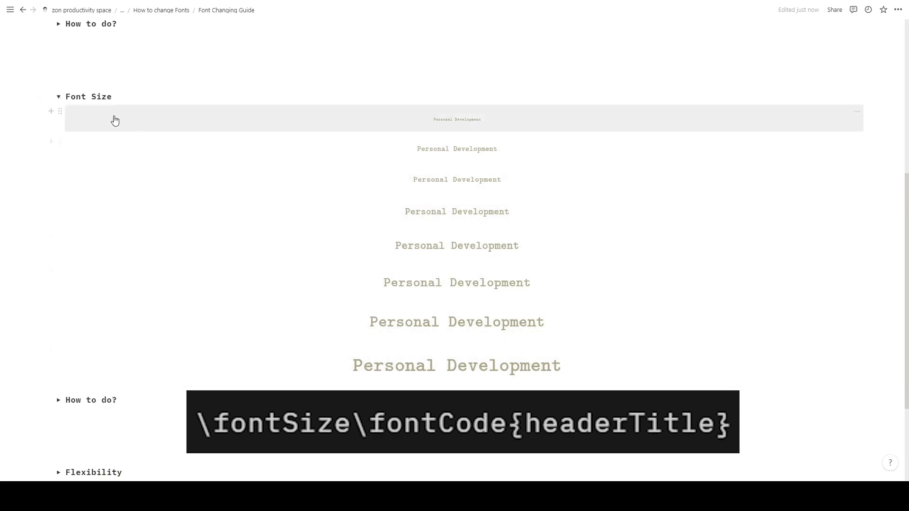
left_click(58, 97)
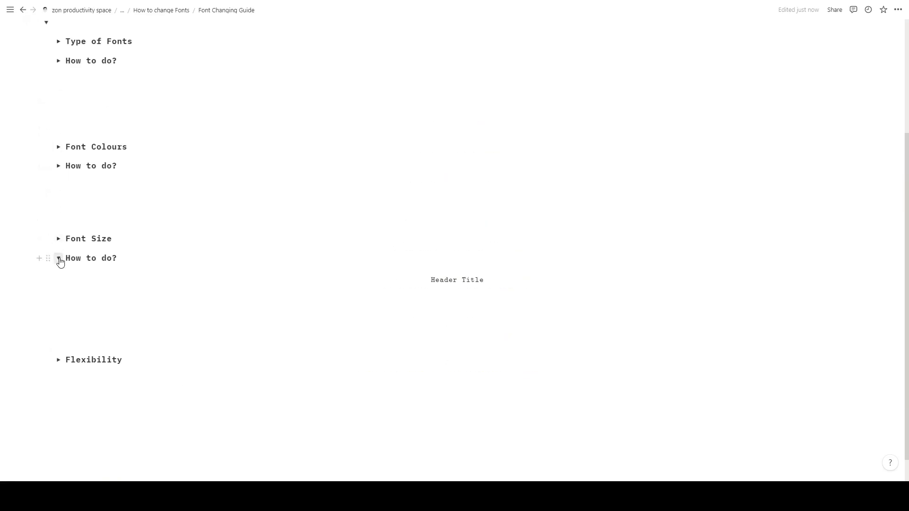
- Try the \huge and \tiny size codes before \texttt in the Header Title equation below Font Size
left_click(285, 288)
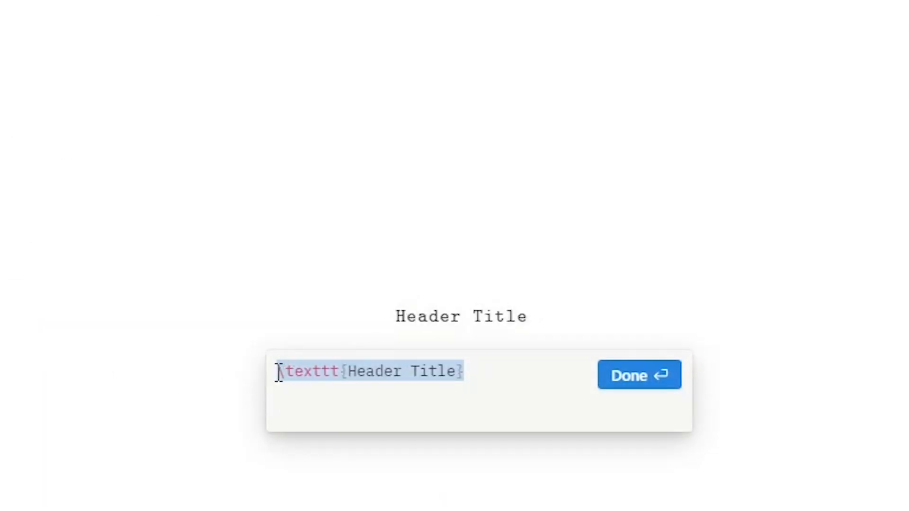
left_click(279, 372)
type("\\")
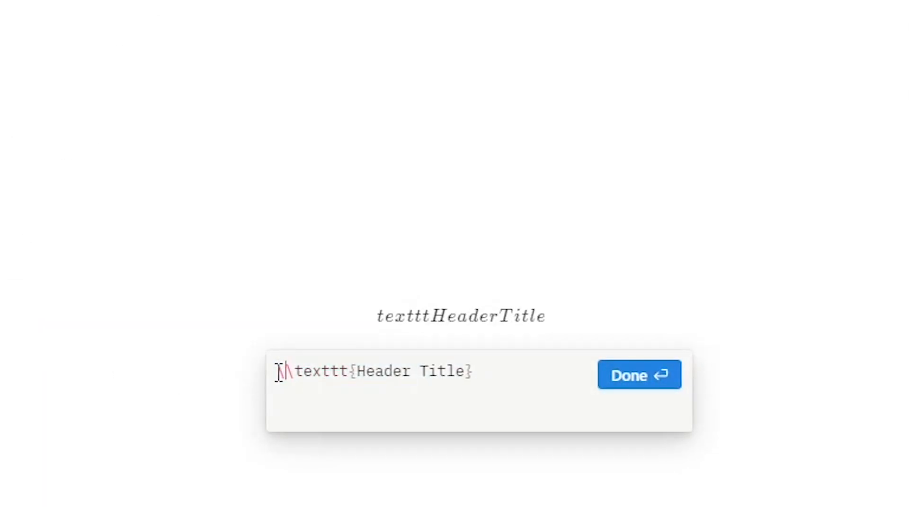
type("huge")
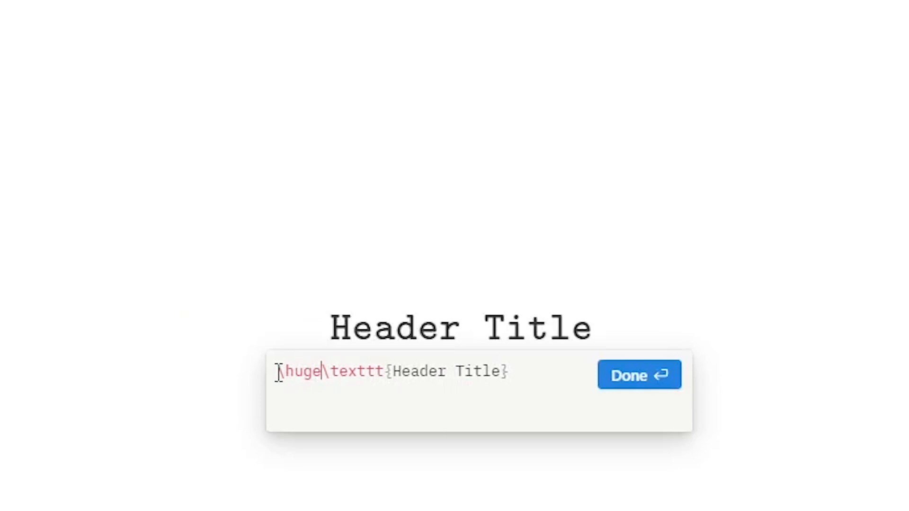
key("BackSpace")
key("BackSpace")
key("BackSpace")
key("BackSpace")
type("tiny")
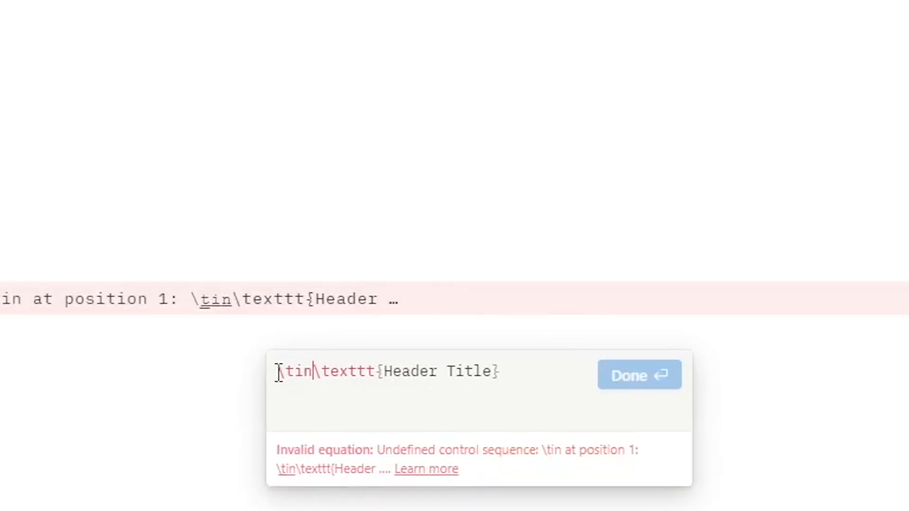
- Set the Header Title equation's size code to \Large and save the equation
key("BackSpace")
key("BackSpace")
key("BackSpace")
key("BackSpace")
type("Large")
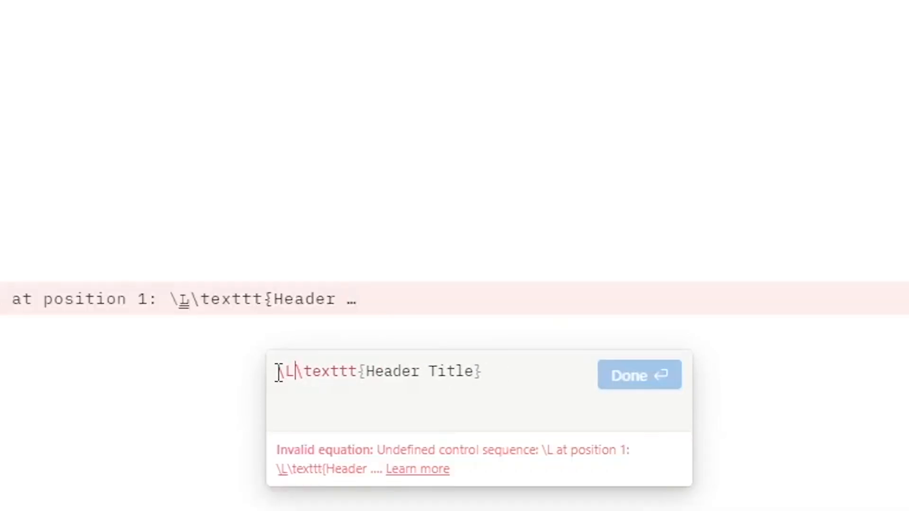
left_click(623, 379)
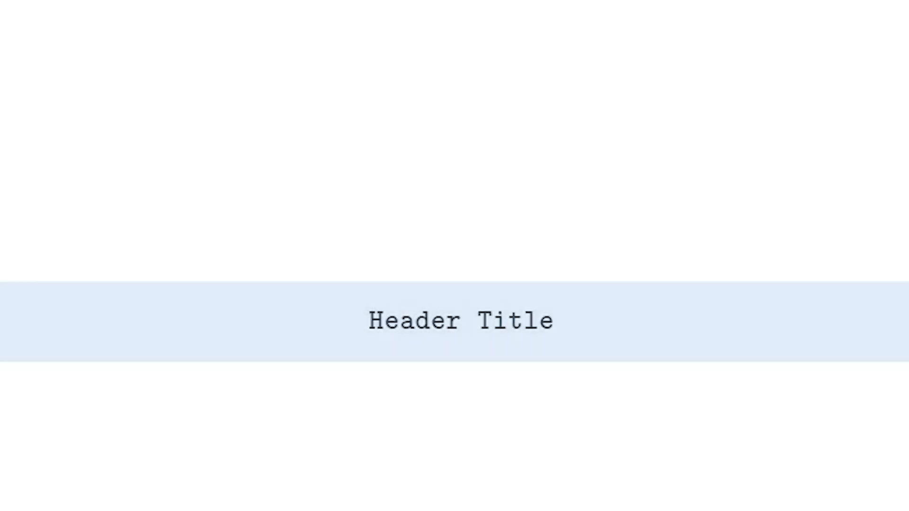
- Reopen the Header Title equation below Font Size and change its size code to \LARGE
key("Return")
double_click(316, 381)
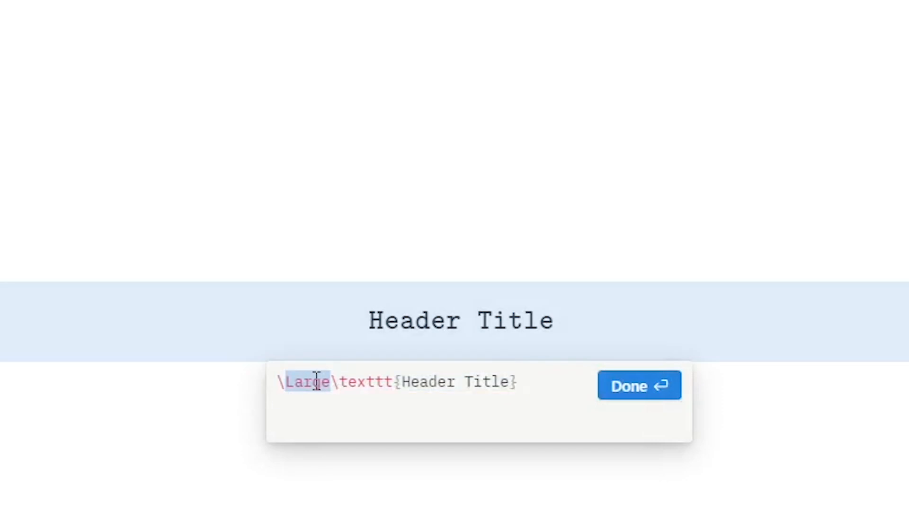
type("LARGE")
left_click(614, 393)
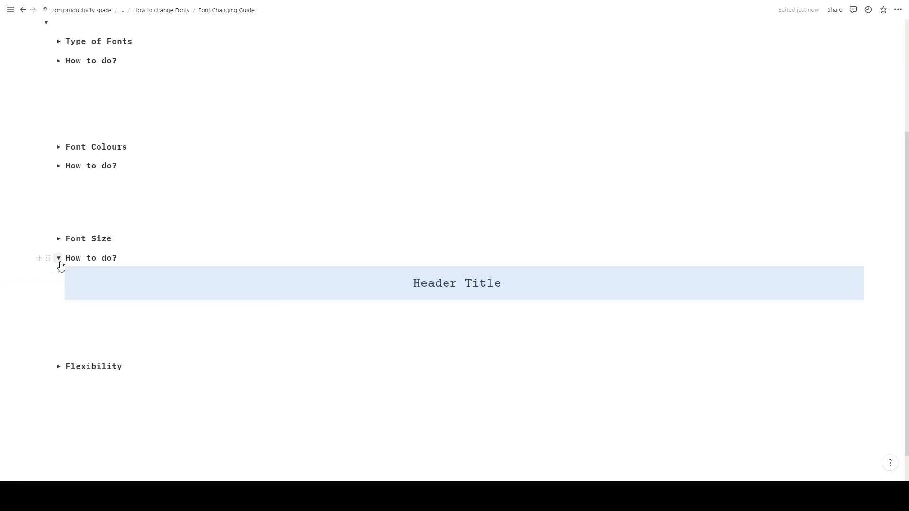
- Delete the \Huge size code from the Personal Development equation in the Flexibility section, and add it back
left_click(59, 261)
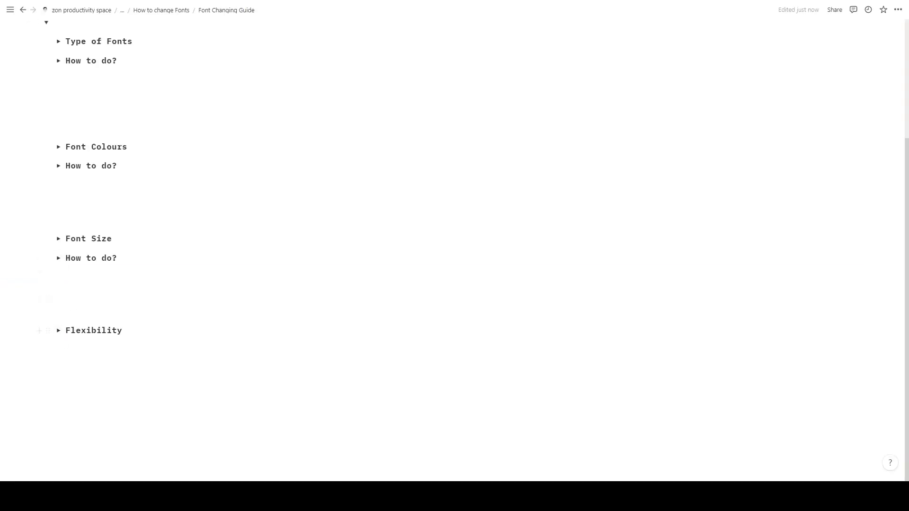
left_click(58, 330)
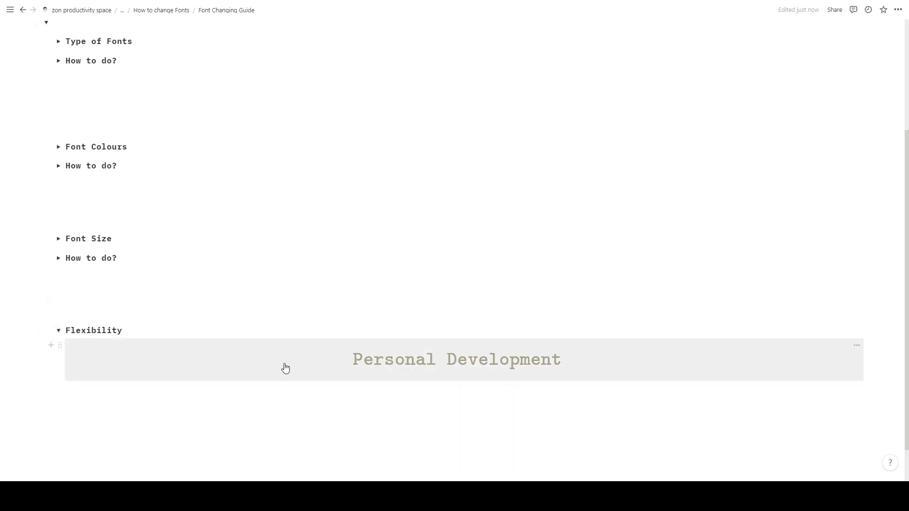
left_click(315, 378)
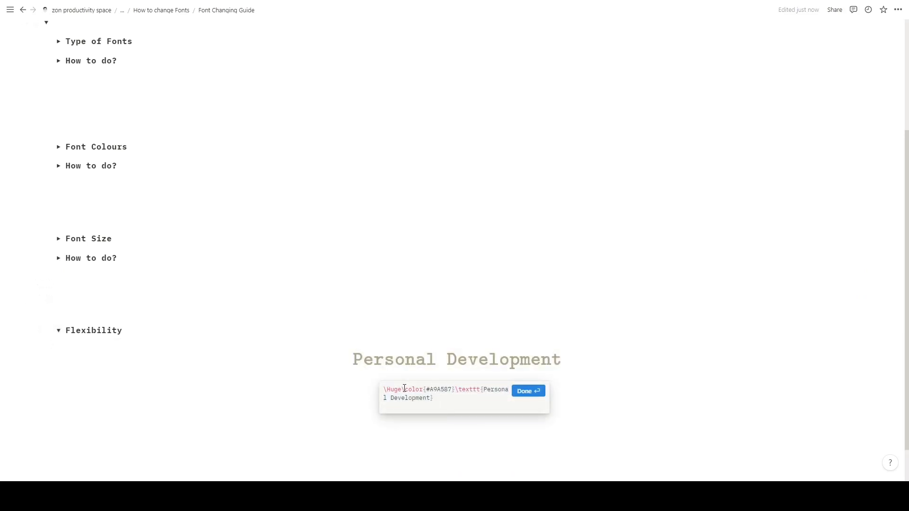
left_click_drag(403, 389, 354, 391)
key("BackSpace")
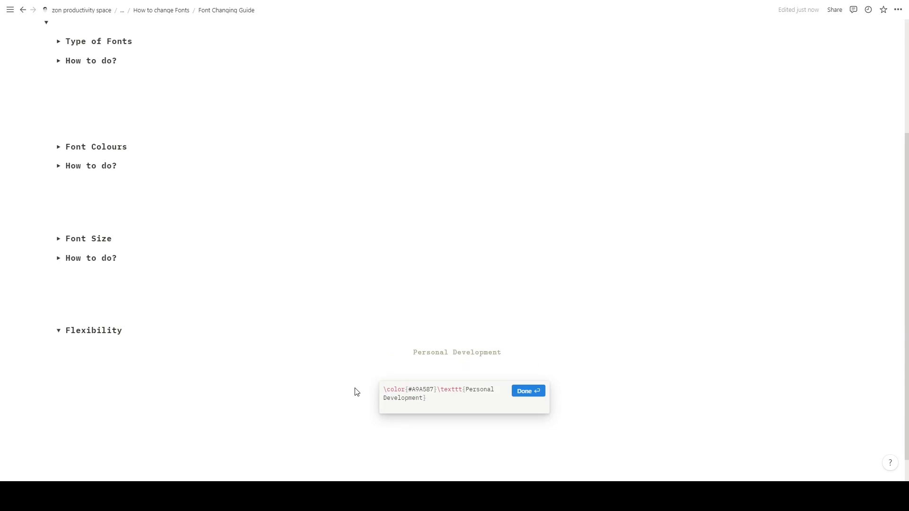
type("\\Huge")
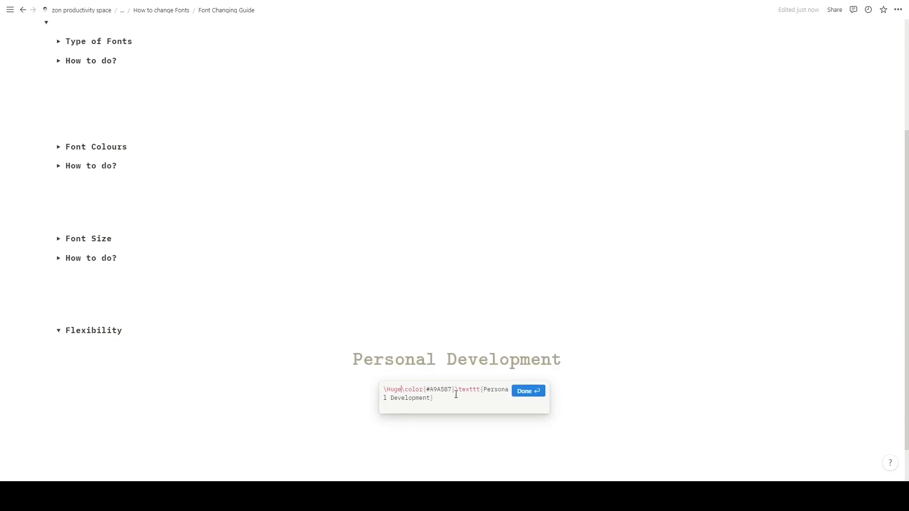
- Remove the \color{#A9A587} code from the Personal Development equation in the Flexibility section and save it
left_click_drag(453, 393, 406, 392)
key("BackSpace")
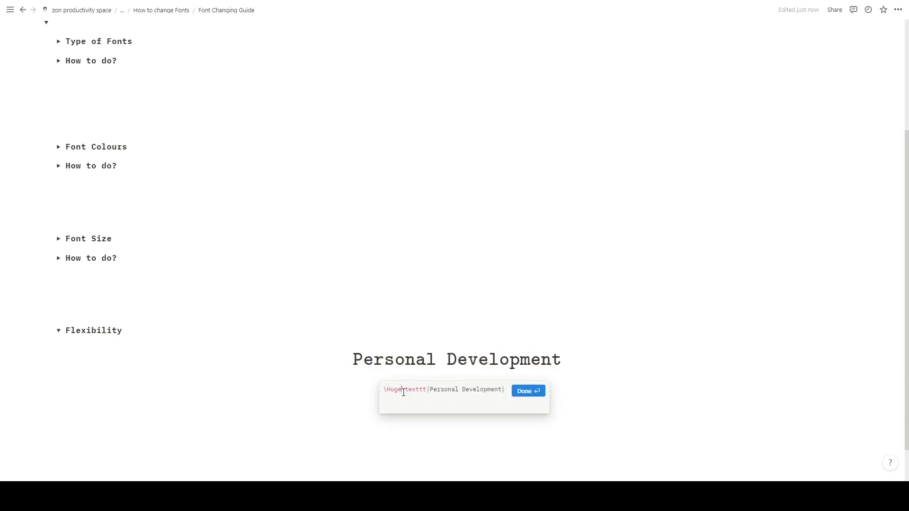
left_click(538, 393)
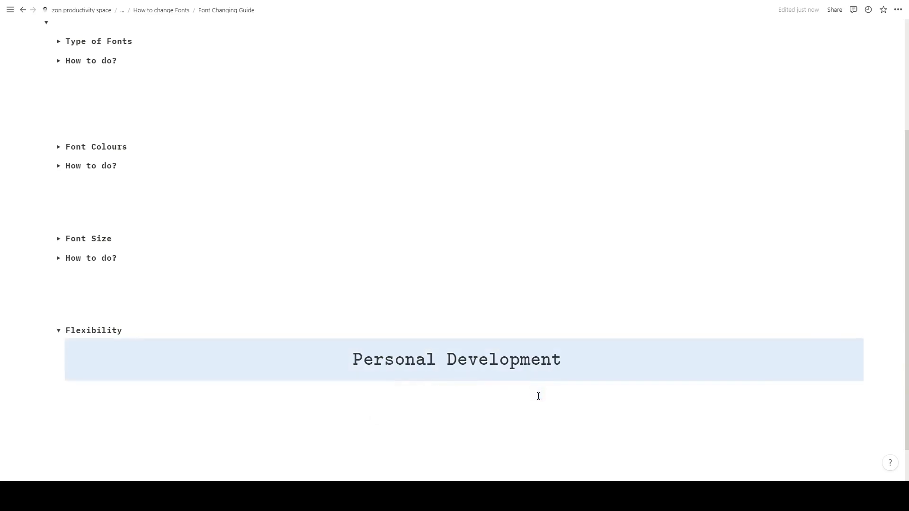